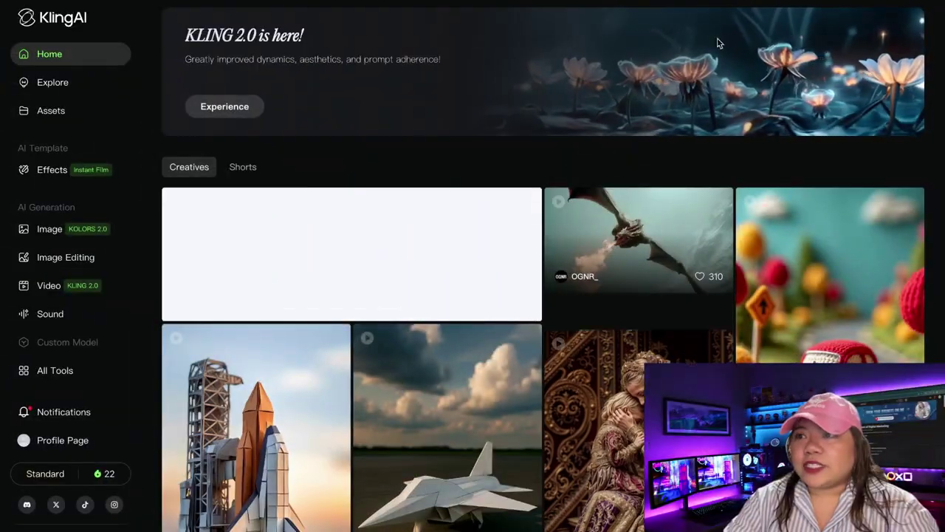
Browse down the Creatives feed, then switch to the Video generation page.
scroll(661, 271, "down", 2)
scroll(661, 270, "down", 5)
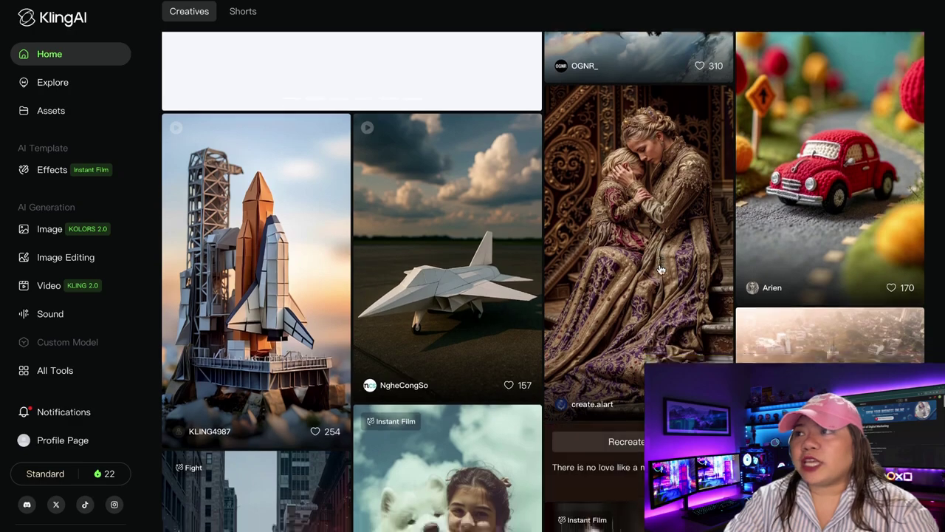
scroll(661, 270, "down", 5)
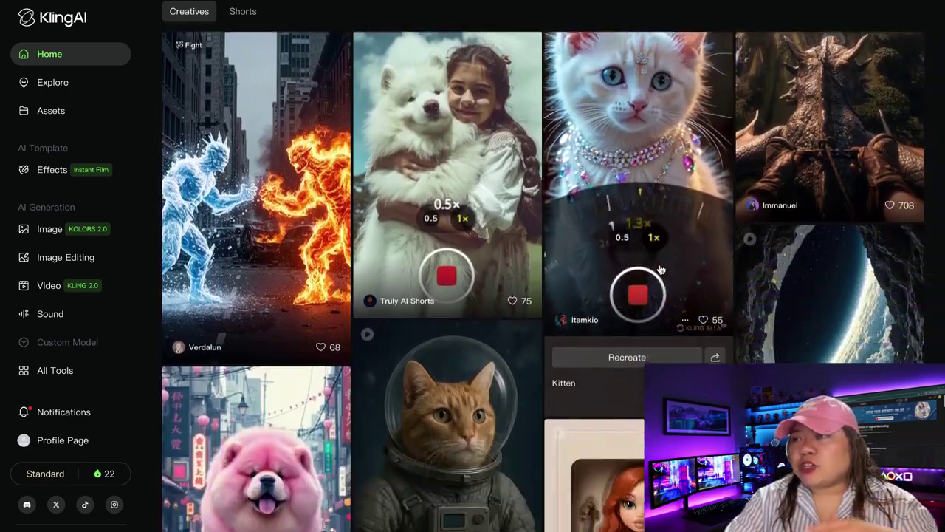
scroll(660, 270, "down", 5)
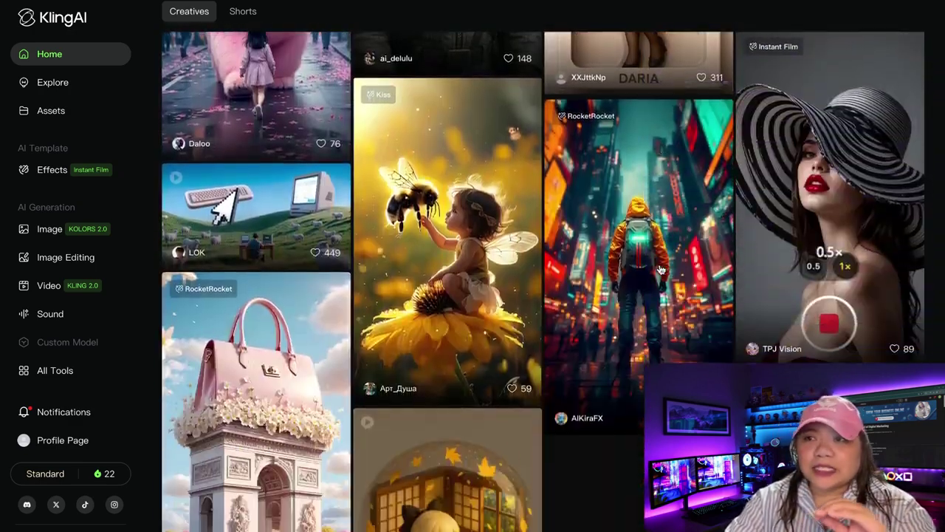
scroll(661, 270, "down", 1)
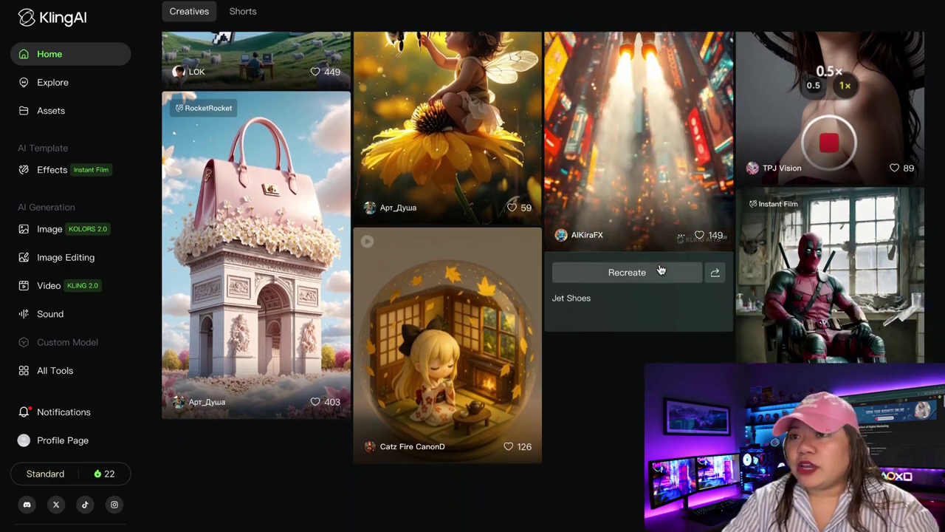
scroll(660, 270, "up", 2)
left_click(110, 288)
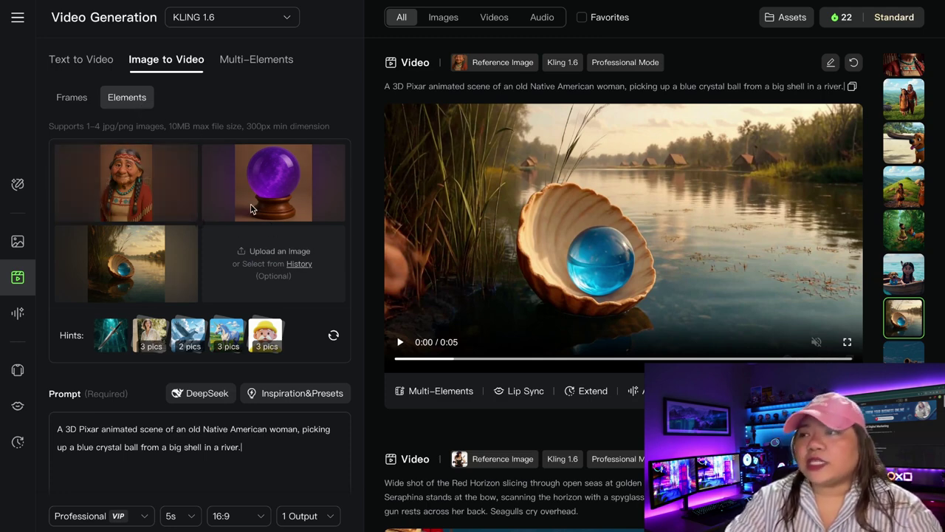
mouse_move(186, 198)
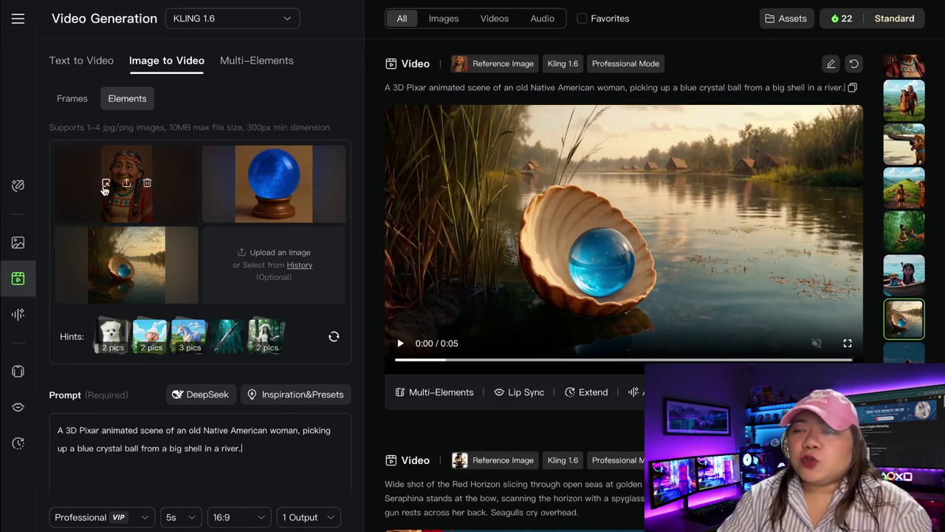
left_click(105, 184)
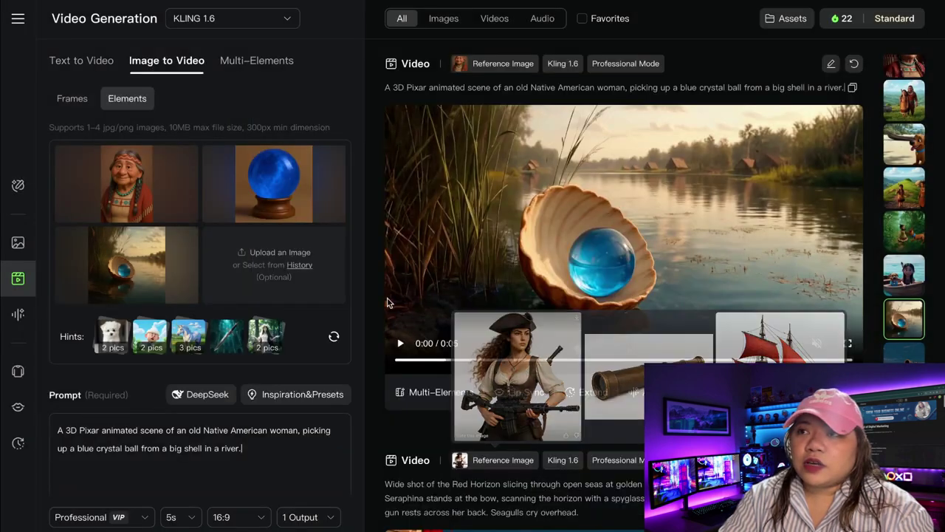
left_click(254, 183)
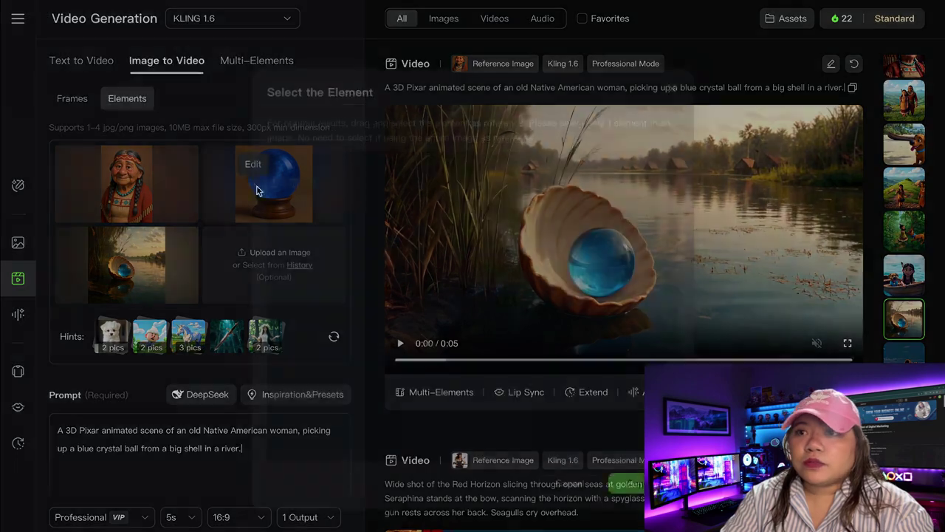
left_click(569, 488)
mouse_move(155, 254)
left_click(107, 263)
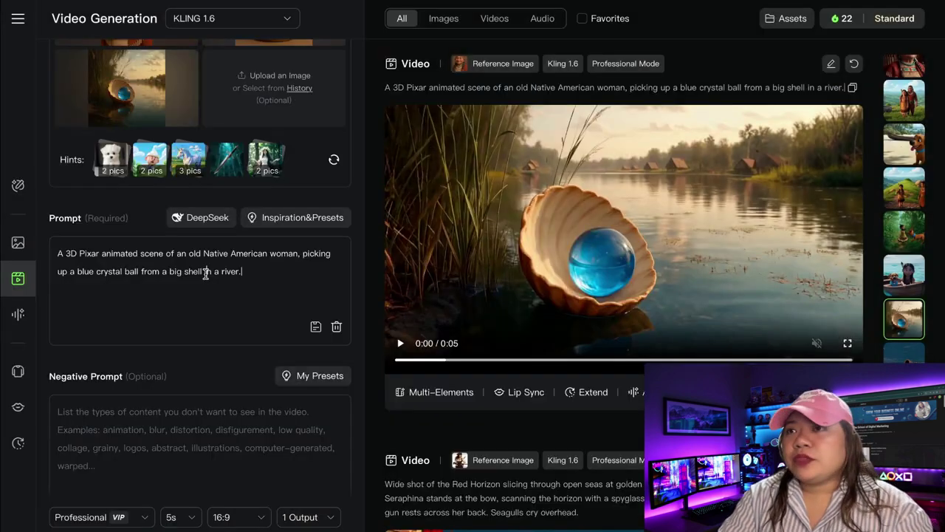
triple_click(205, 274)
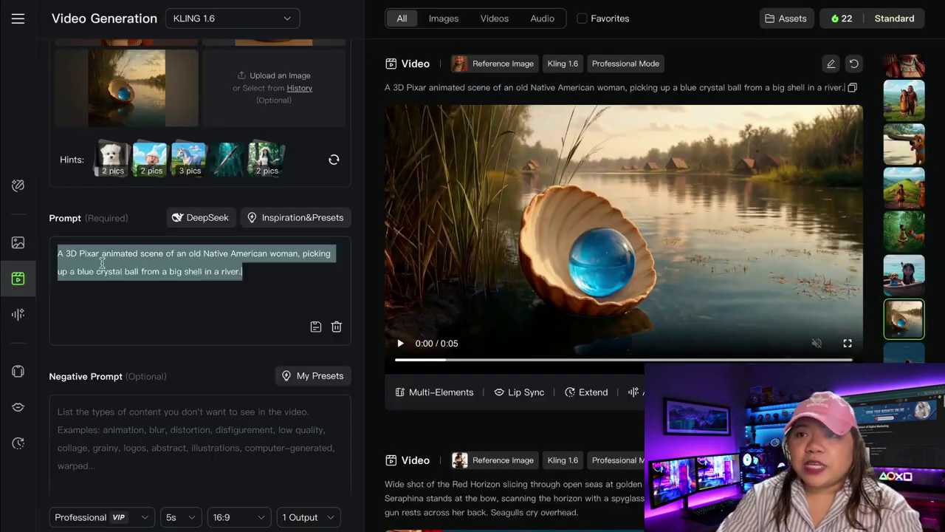
Keep Professional mode and try clip durations, switching between 5s and 10s.
left_click(212, 285)
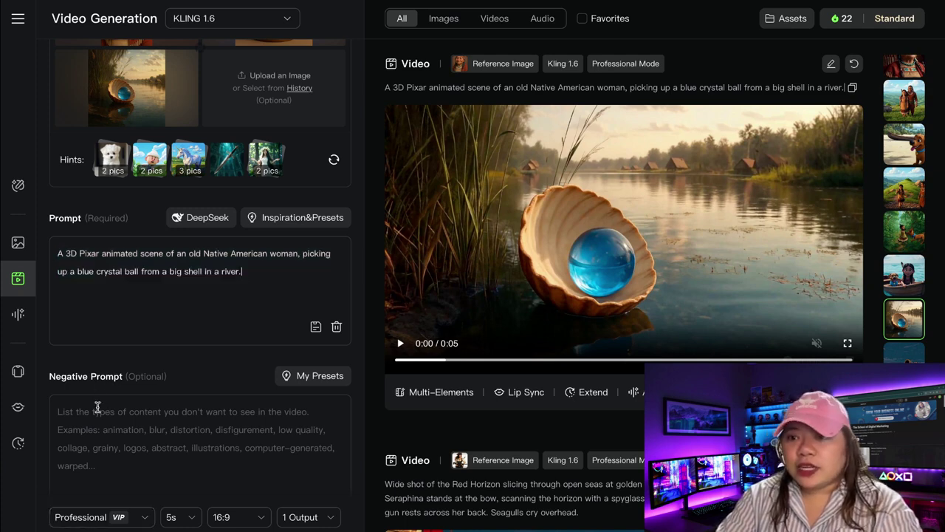
left_click(135, 515)
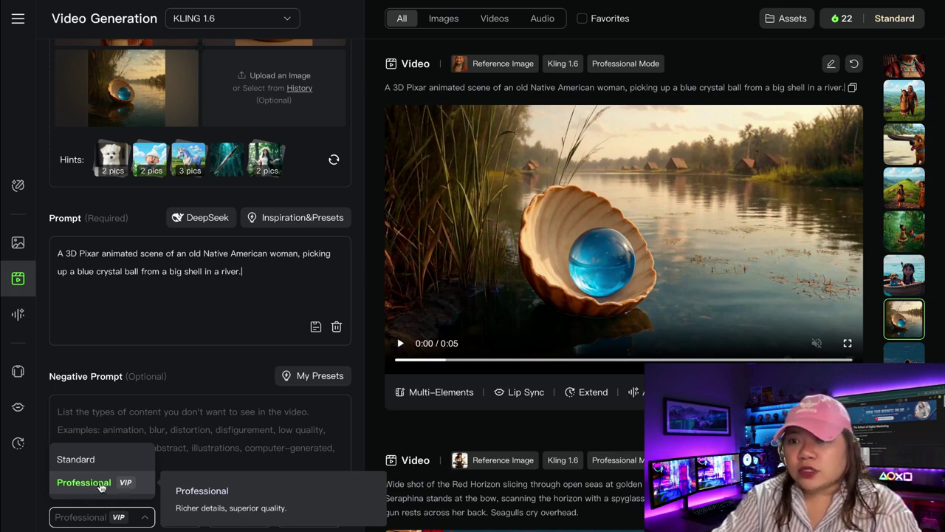
left_click(100, 485)
left_click(197, 519)
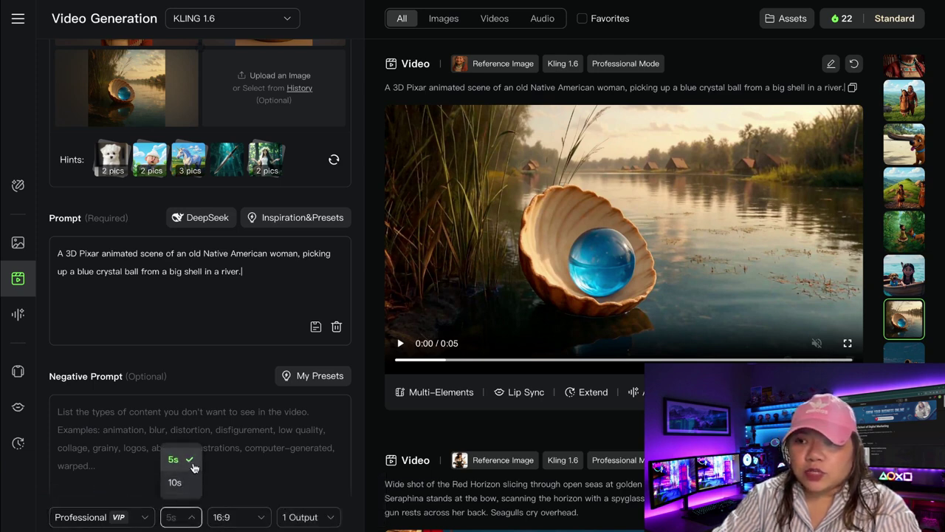
left_click(180, 481)
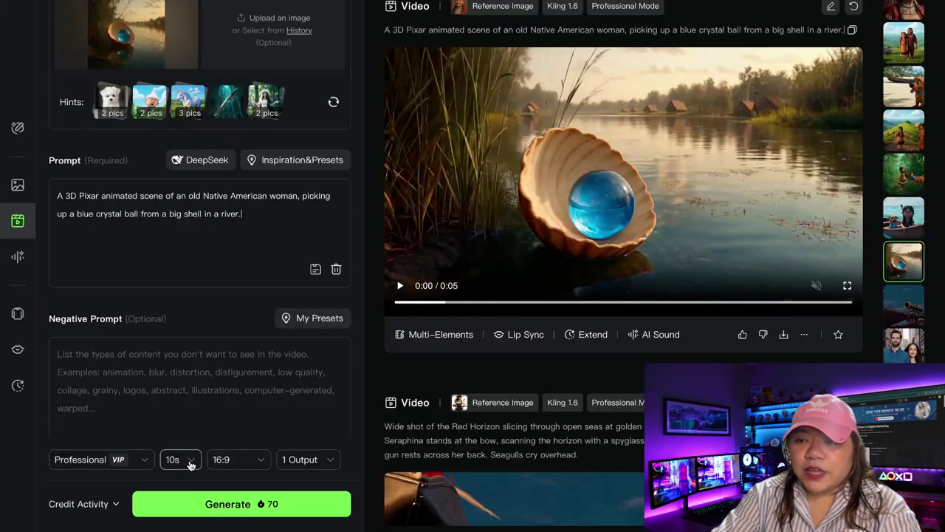
left_click(189, 520)
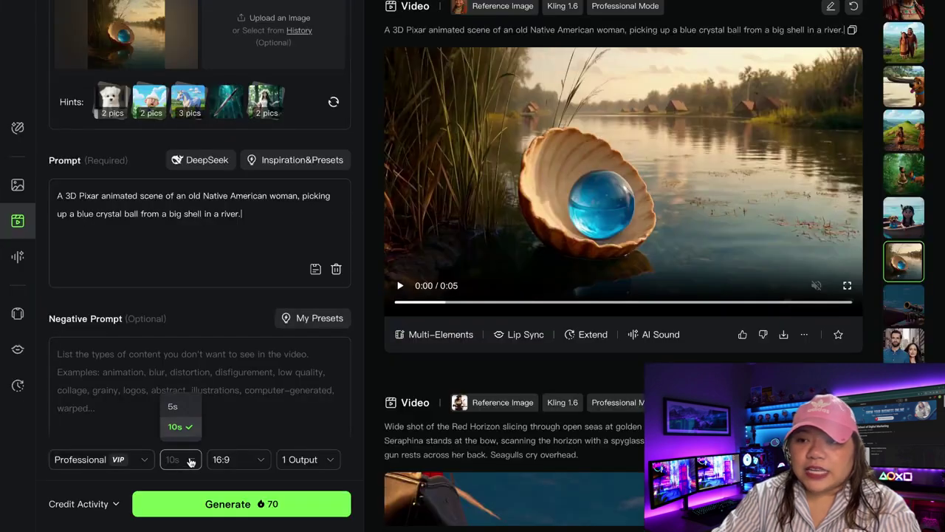
left_click(187, 405)
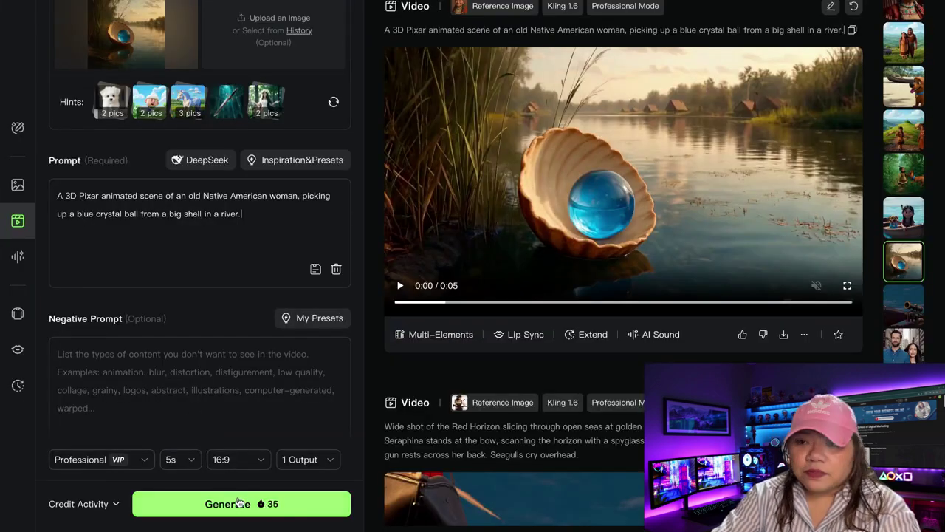
left_click(186, 459)
left_click(186, 430)
Keep the 16:9 aspect ratio, check the output count, and play the river clip full screen.
left_click(238, 459)
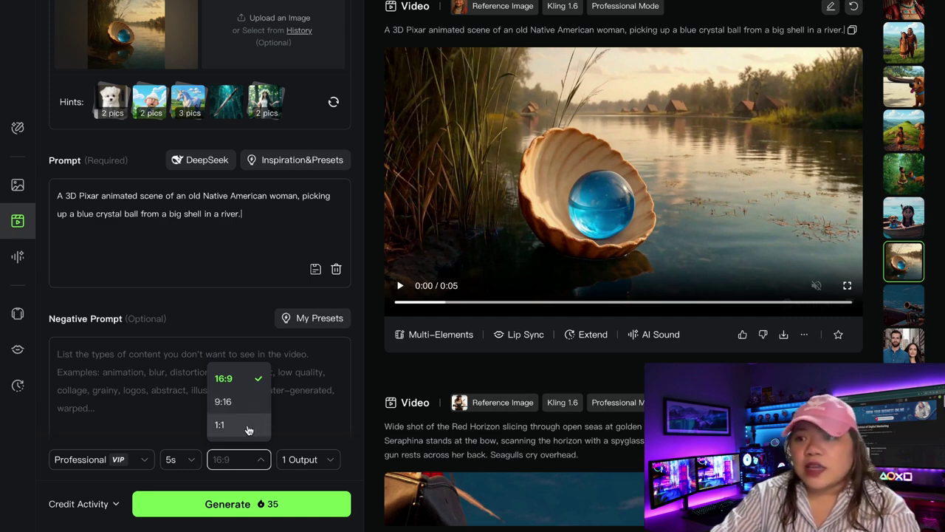
left_click(253, 380)
left_click(329, 458)
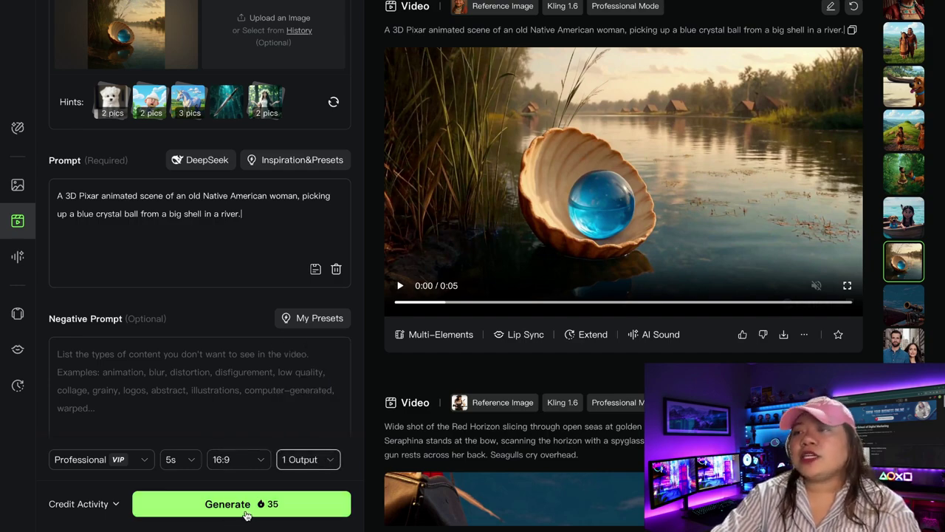
mouse_move(844, 282)
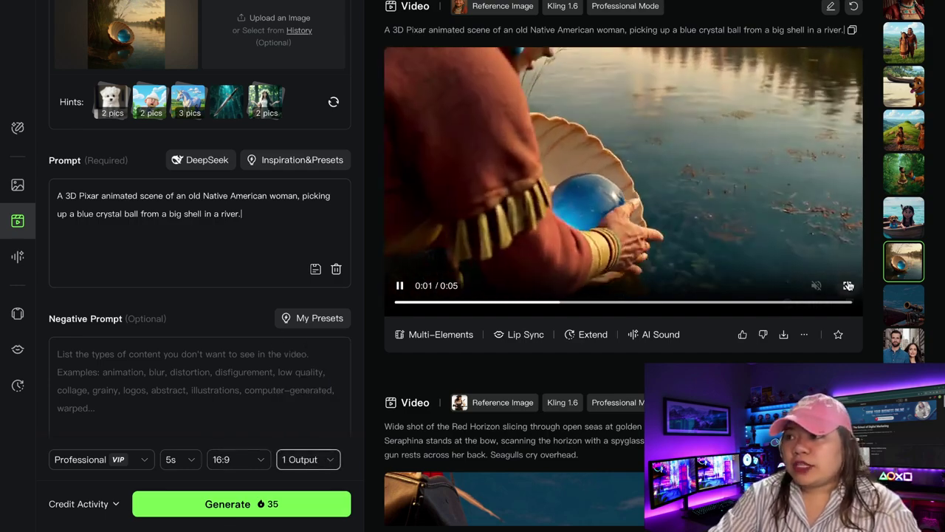
left_click(848, 287)
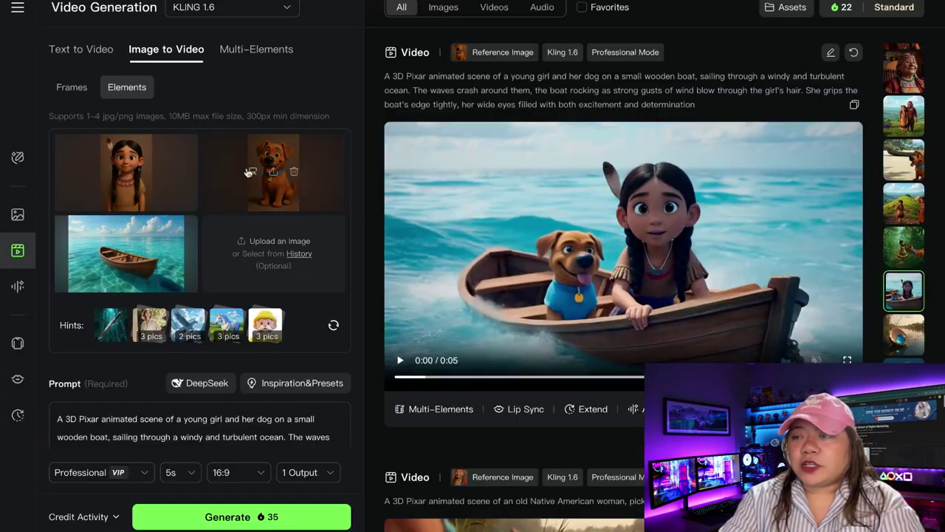
Pick the element area, drag the crop box corner to frame the boat, and select the prompt.
left_click(125, 171)
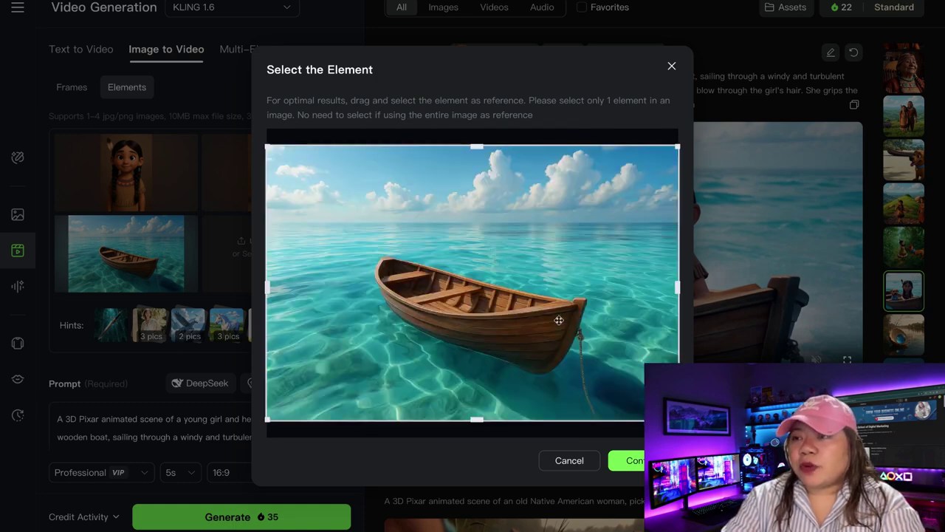
left_click_drag(678, 419, 614, 388)
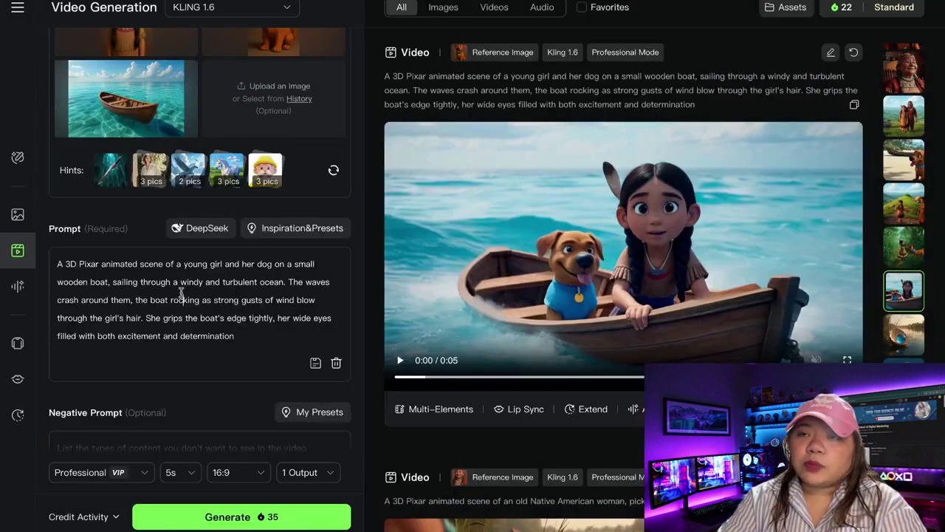
triple_click(180, 294)
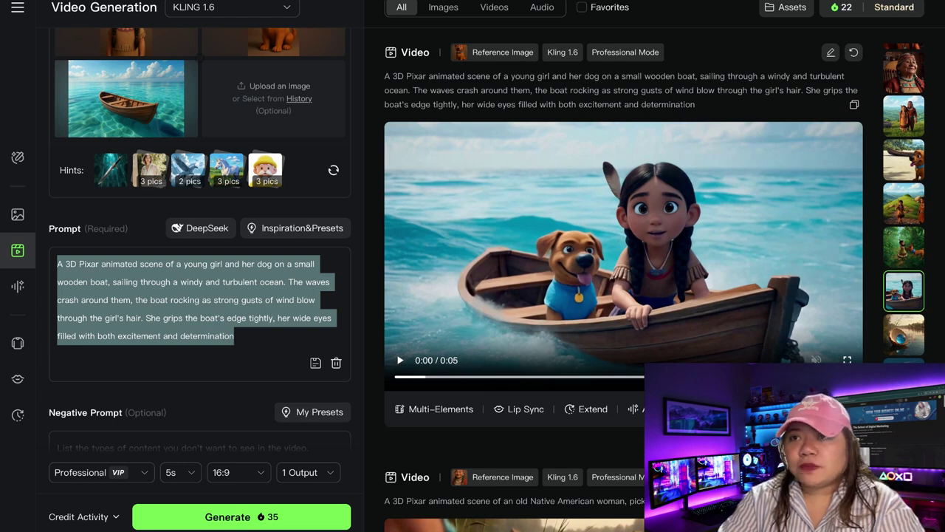
scroll(119, 473, "down", 3)
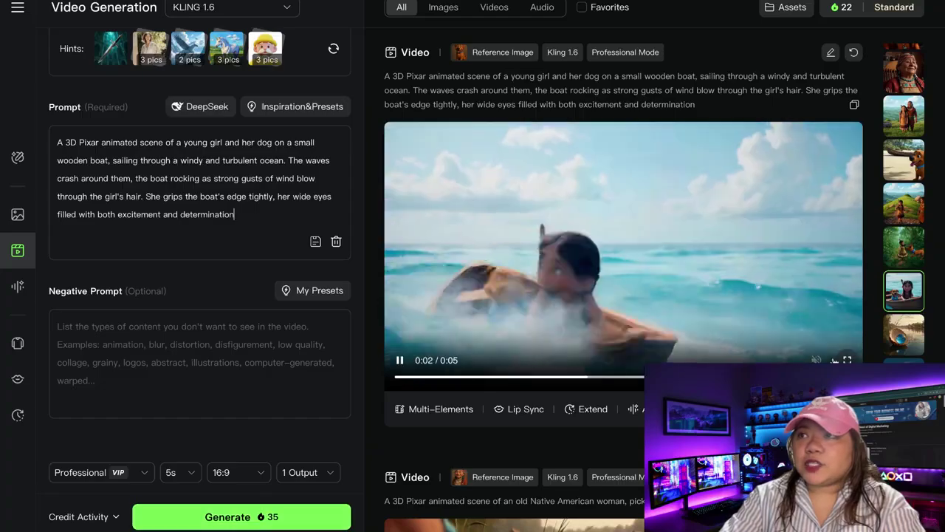
Play the generated boat clip full screen, then start the jungle girl-and-dog clip.
double_click(392, 288)
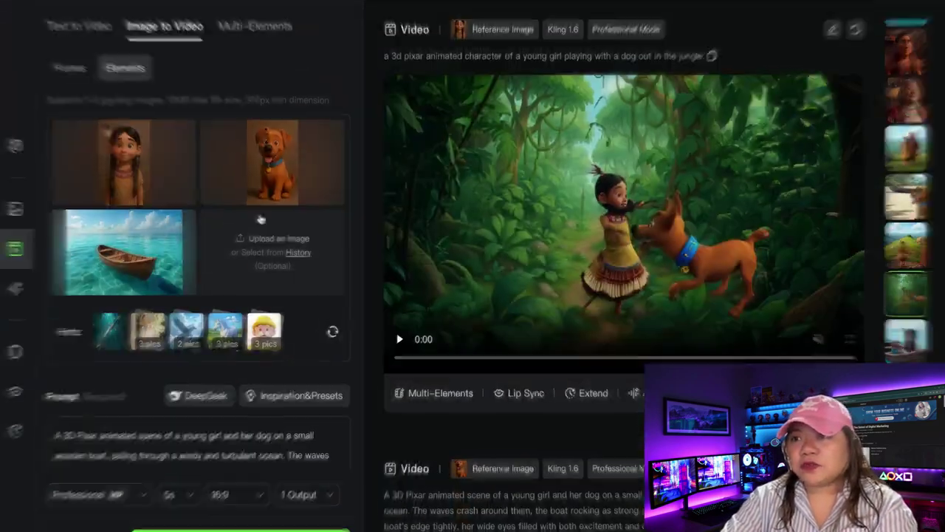
left_click(545, 239)
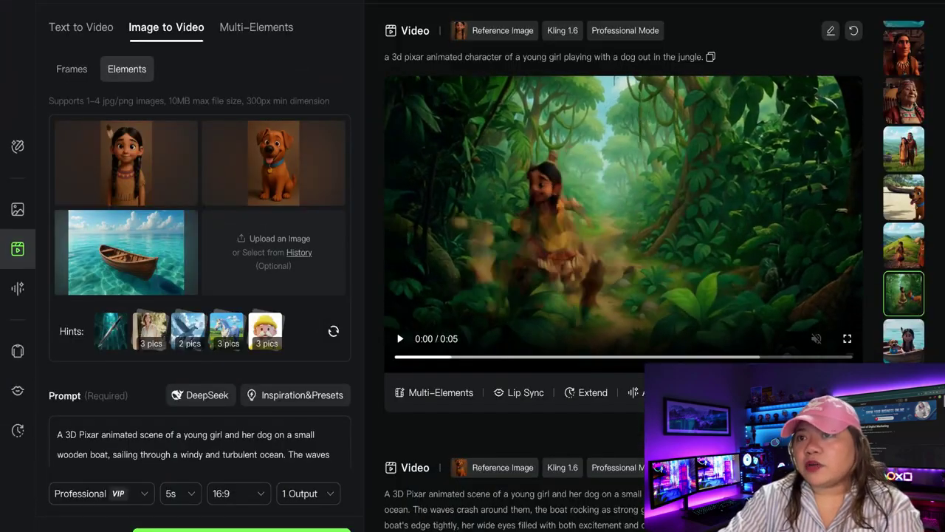
Watch the jungle clip full screen and replay the mud-splash clip from the start.
left_click(602, 274)
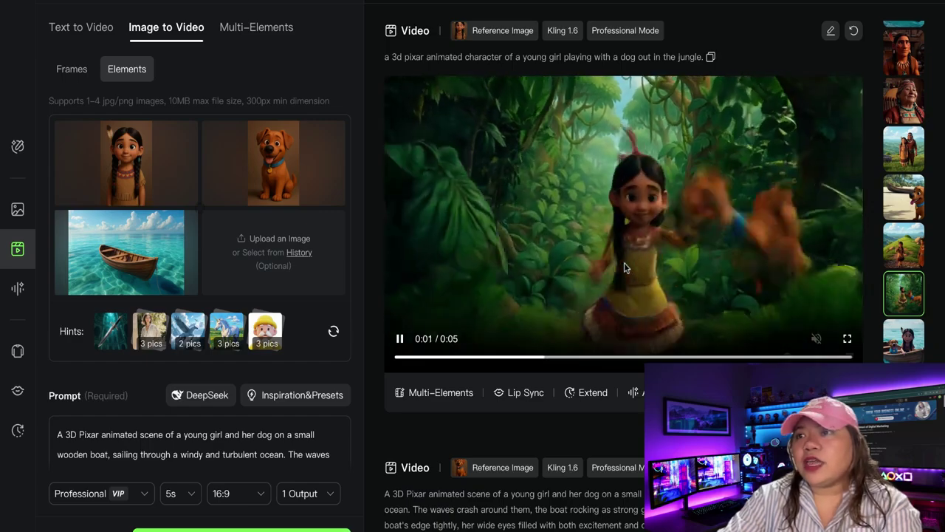
left_click(847, 338)
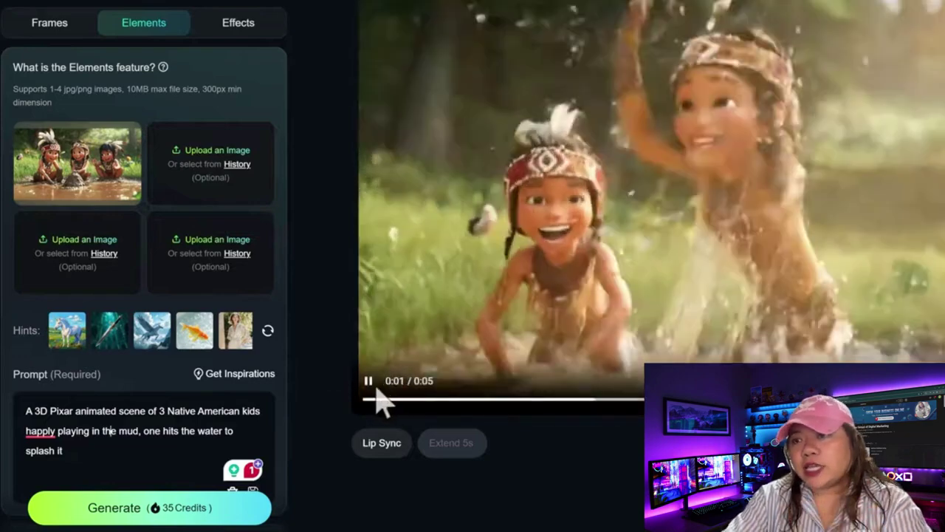
left_click(376, 403)
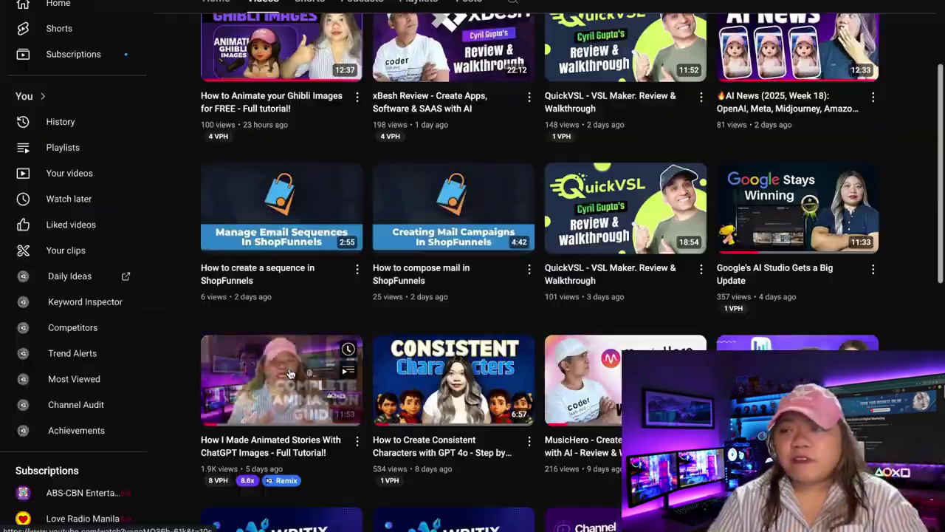
left_click(290, 374)
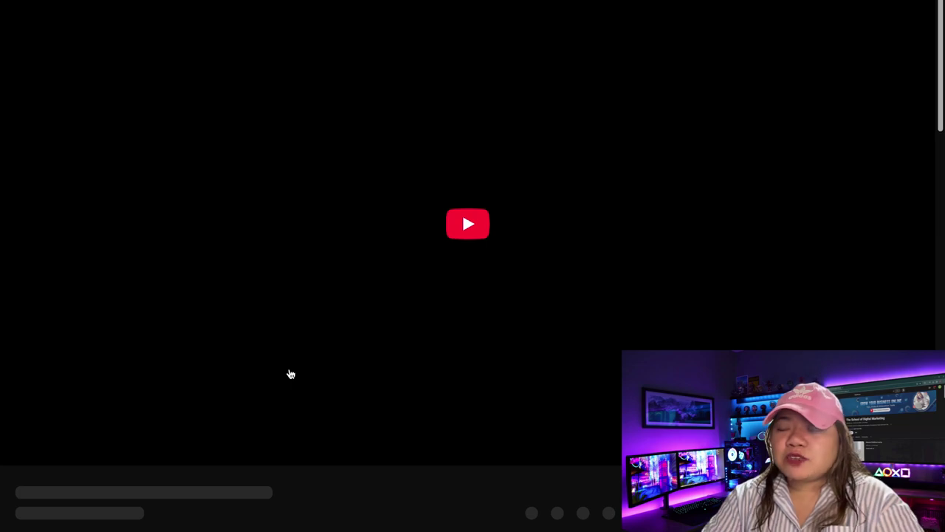
Select the tutorial's title, scroll down, and close the vidIQ Thumbnail Gallery.
triple_click(343, 481)
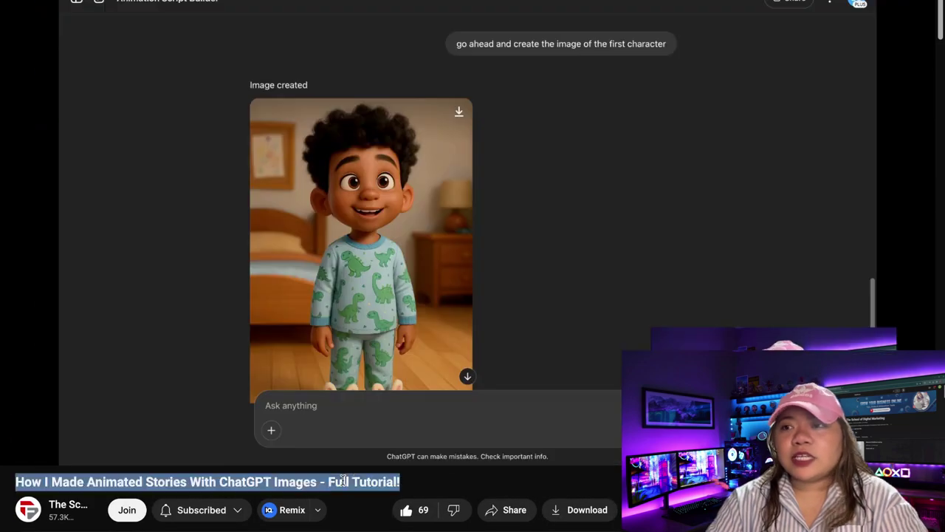
left_click(444, 484)
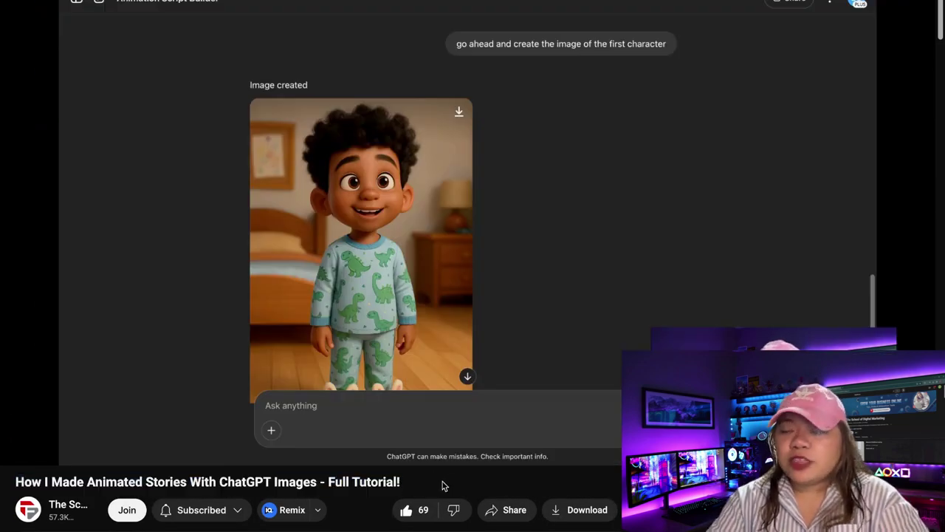
scroll(443, 485, "down", 3)
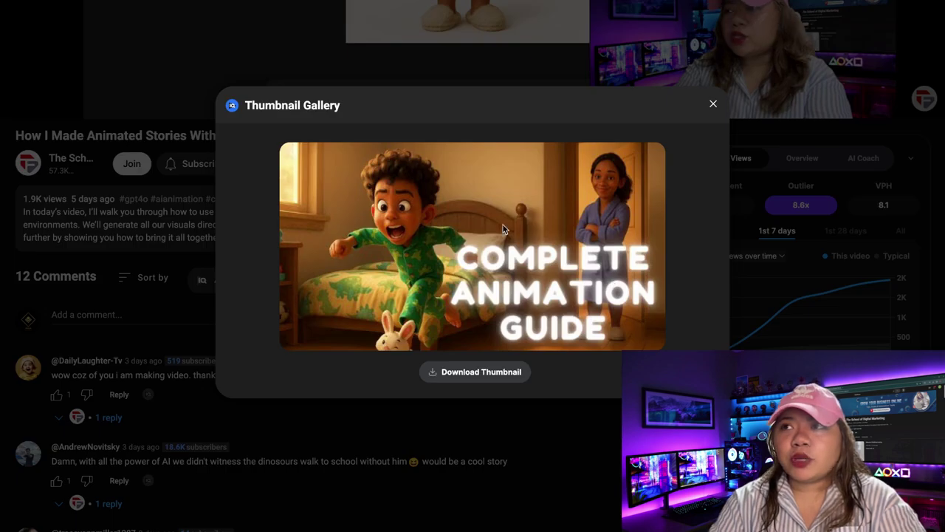
left_click(713, 105)
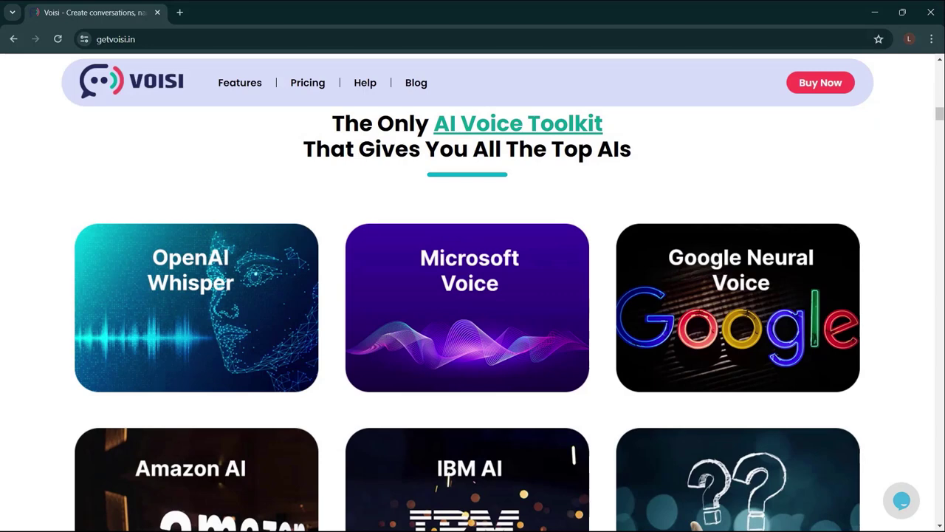
Scroll getvoisi.in past the AI cards and Save $100s section to Multi-Lingual Website Pages.
scroll(473, 310, "down", 1)
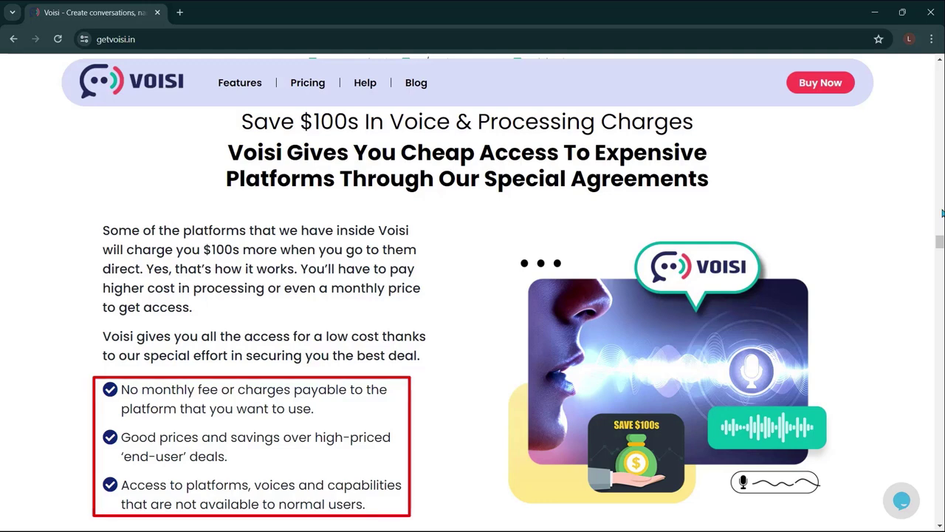
scroll(941, 214, "down", 6)
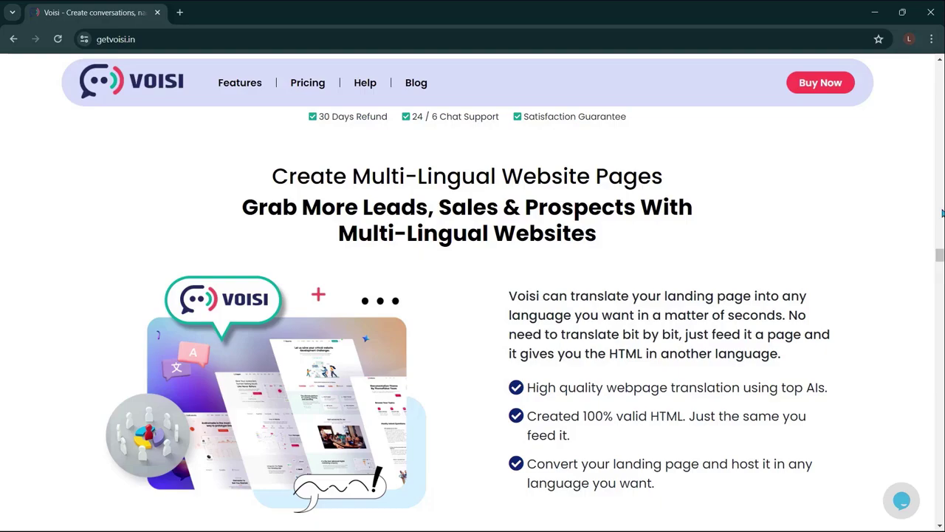
scroll(942, 214, "down", 5)
Scroll through the remaining Voisi feature sections down to the What You Can Do With Voisi grid.
scroll(942, 214, "down", 3)
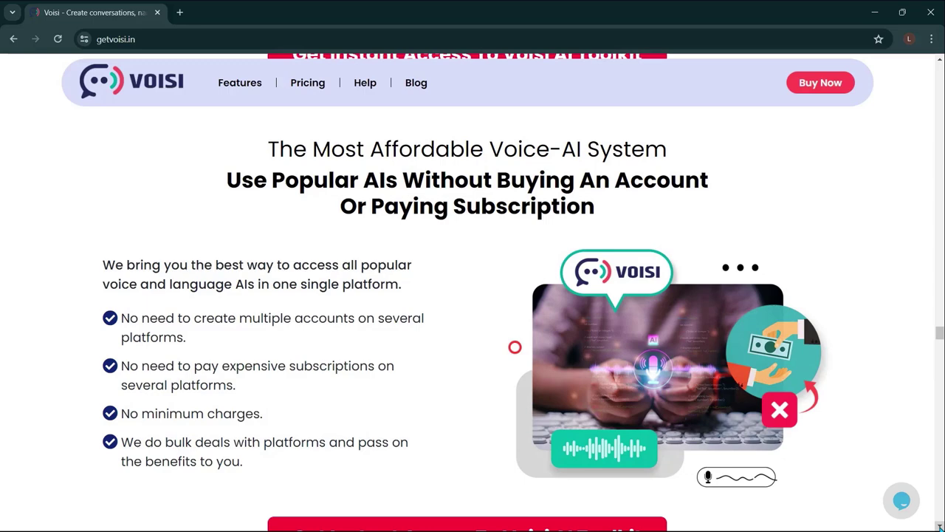
scroll(473, 296, "down", 6)
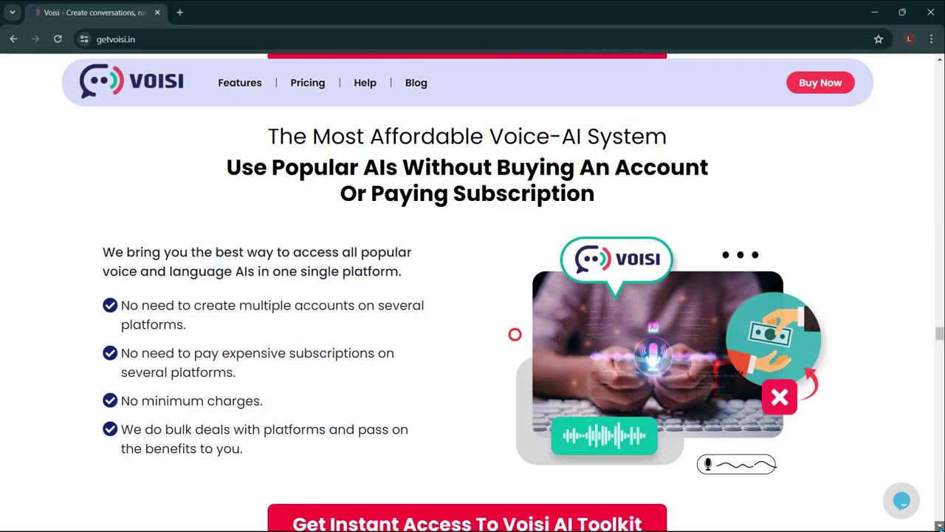
scroll(473, 296, "down", 1)
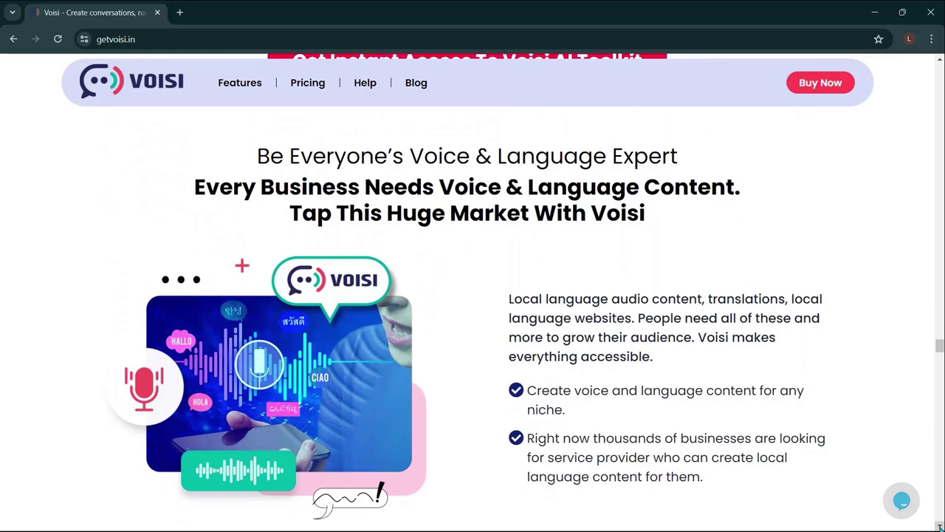
scroll(473, 295, "down", 6)
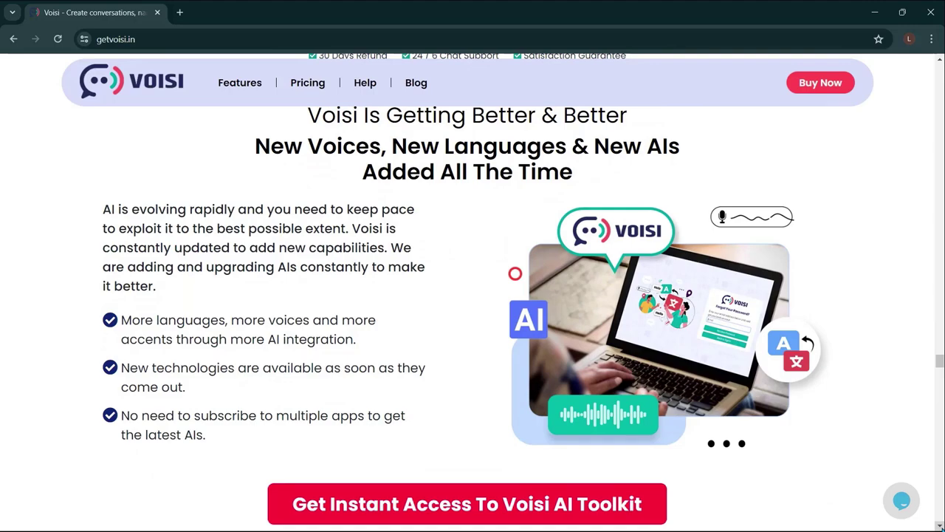
scroll(473, 295, "down", 7)
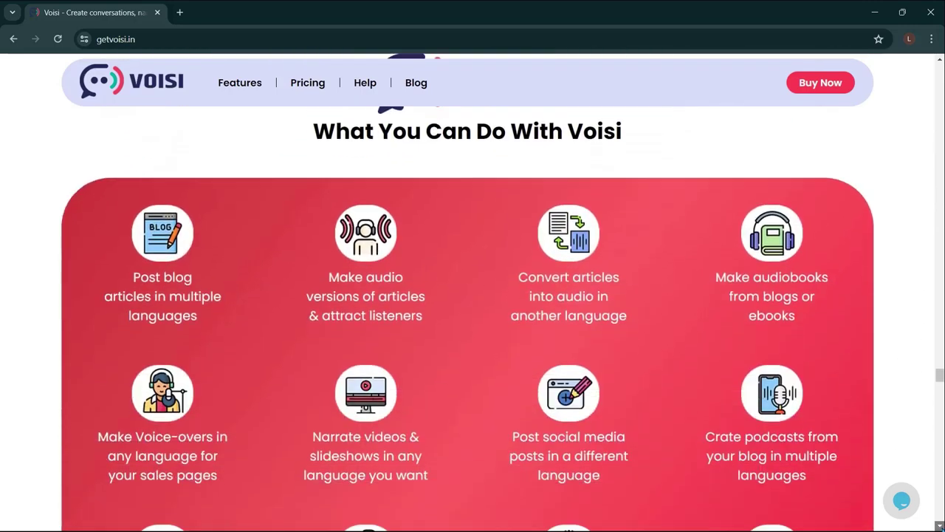